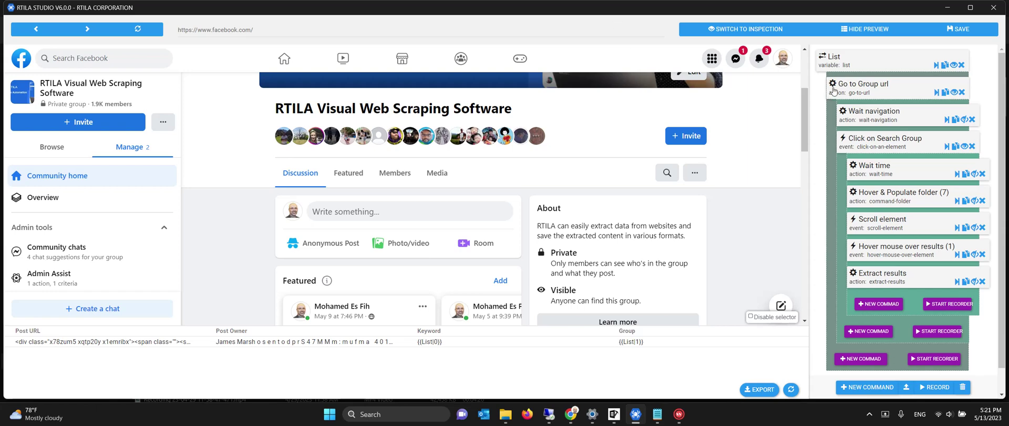
# Step: Enter '|' as the List variable's data delimiter, splitting each value into keyword and group URL
pyautogui.click(840, 66)
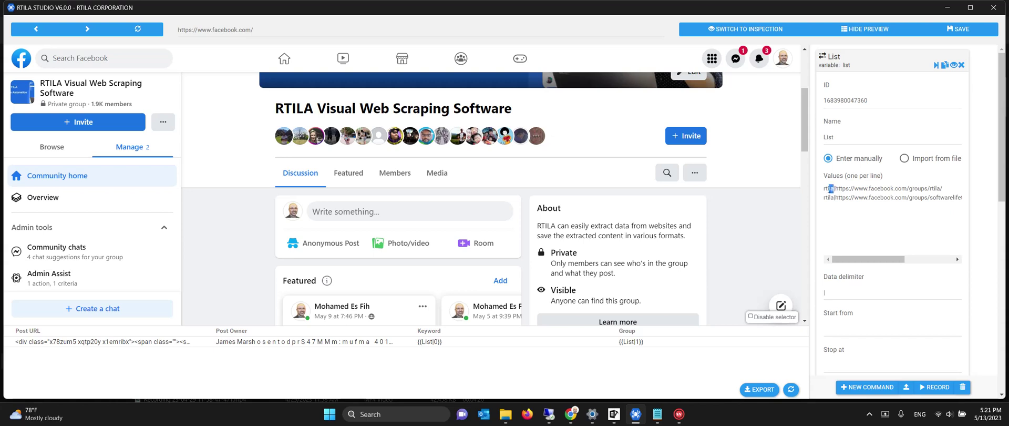
pyautogui.doubleClick(824, 189)
pyautogui.click(824, 293)
pyautogui.write('|')
pyautogui.moveTo(835, 188); pyautogui.dragTo(944, 188)
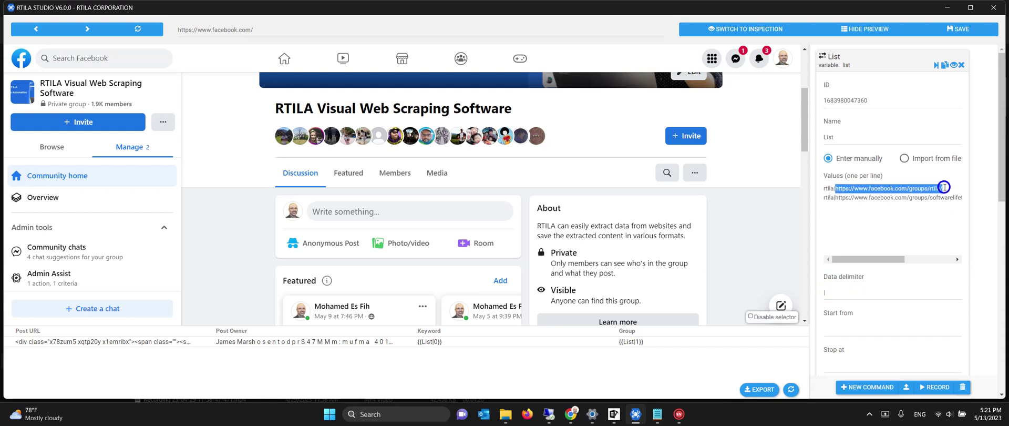
pyautogui.click(902, 199)
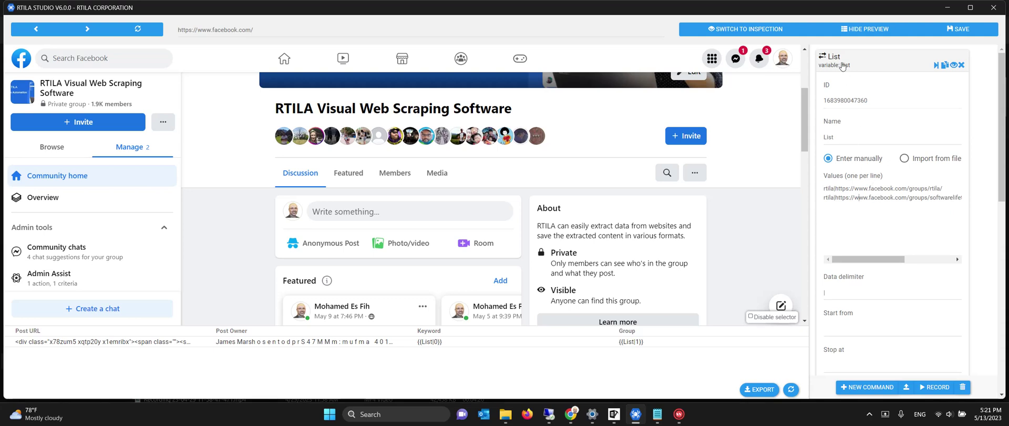
pyautogui.click(840, 62)
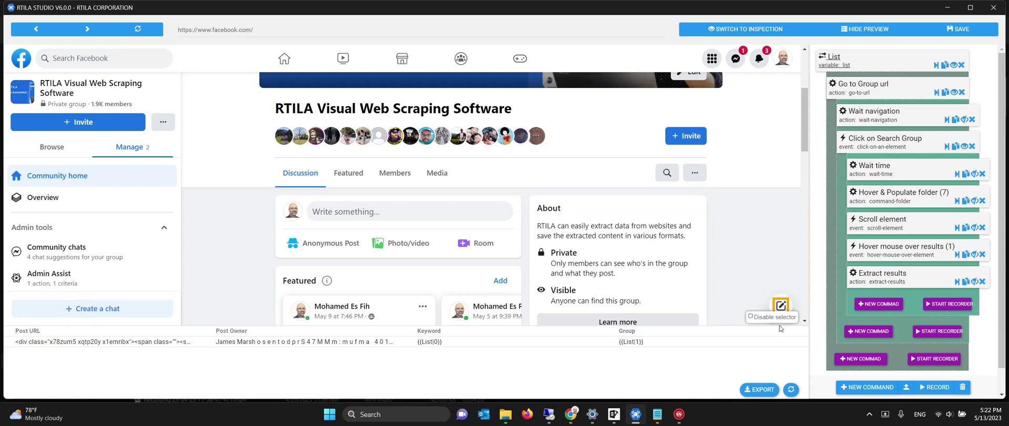
# Step: Turn off element picking and search the previewed Facebook group for 'rtila'
pyautogui.click(785, 311)
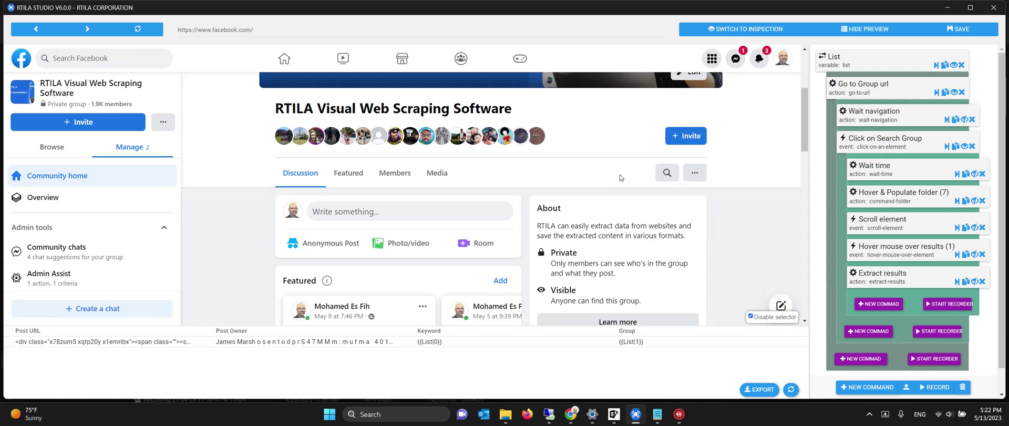
pyautogui.click(664, 179)
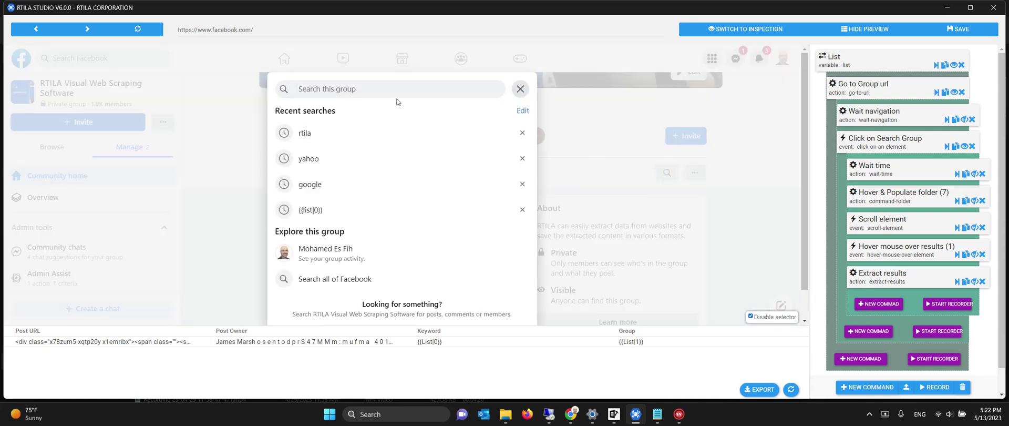
pyautogui.write('rtila')
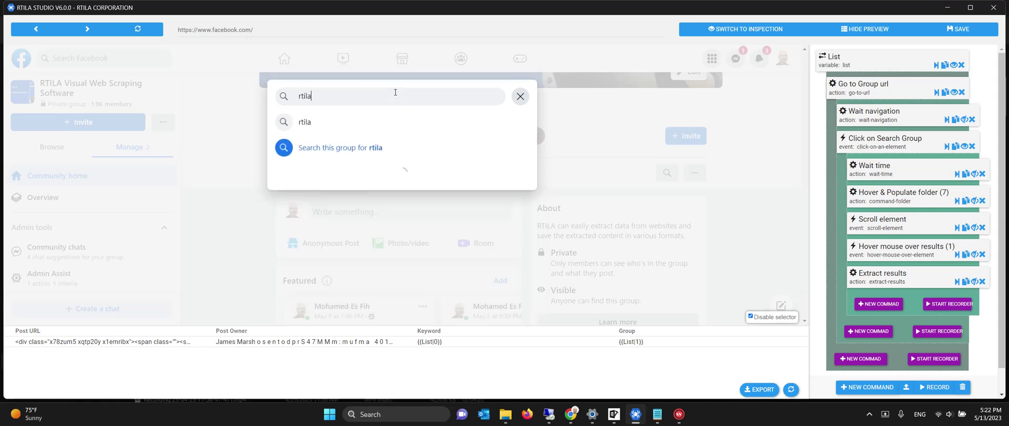
pyautogui.press('Escape')
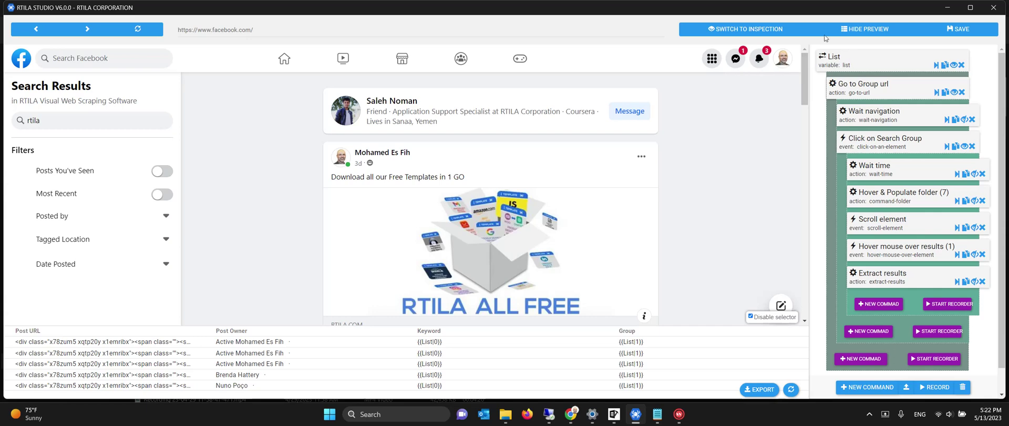
pyautogui.click(759, 32)
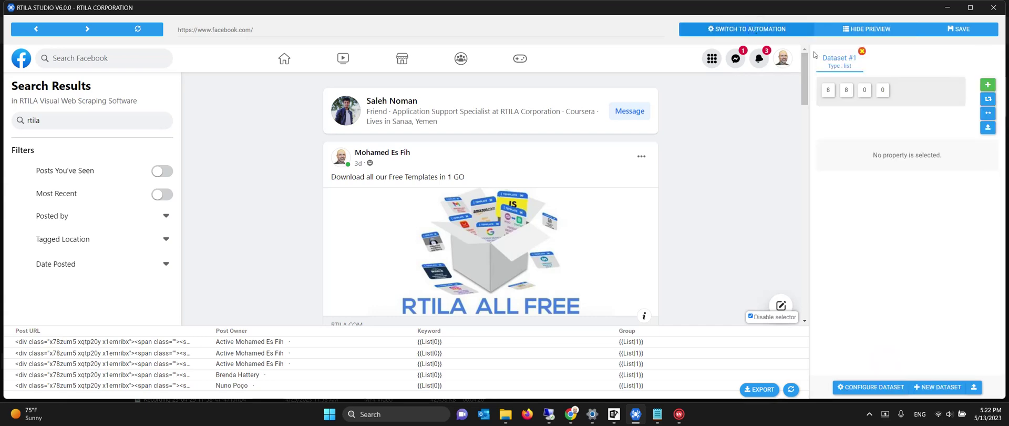
# Step: Select Dataset #1's Post URL property and scroll the feed to check it captures post links
pyautogui.click(828, 95)
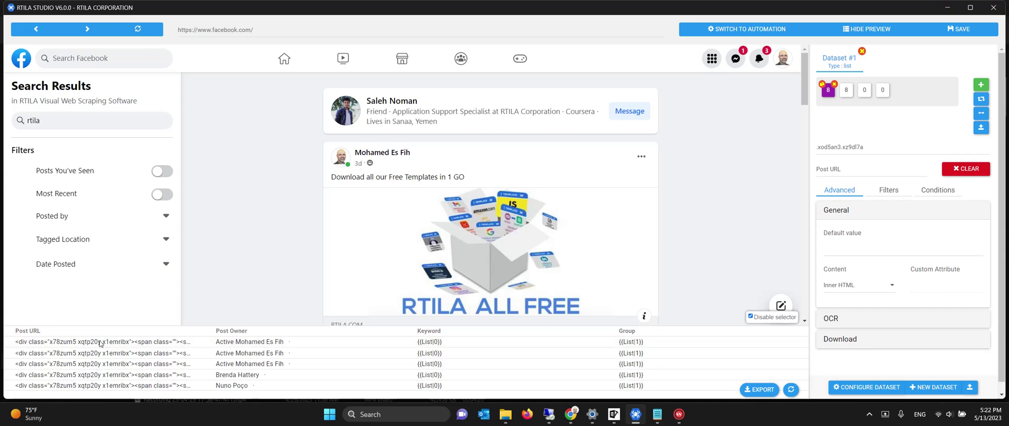
pyautogui.scroll(-3, 298, 217)
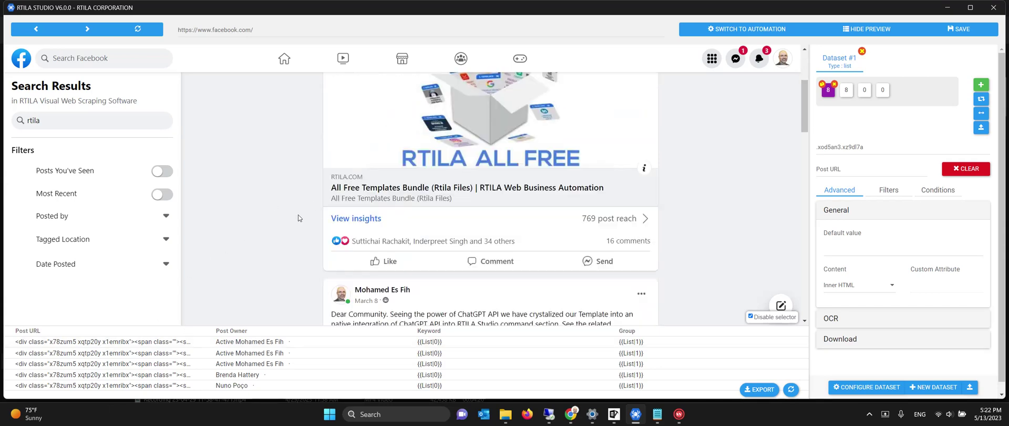
pyautogui.scroll(-2, 298, 217)
pyautogui.scroll(1, 288, 237)
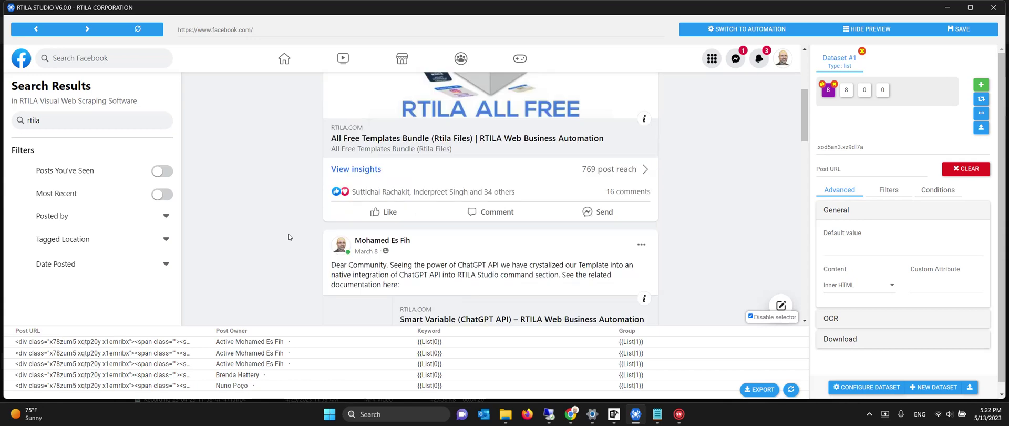
pyautogui.scroll(4, 288, 237)
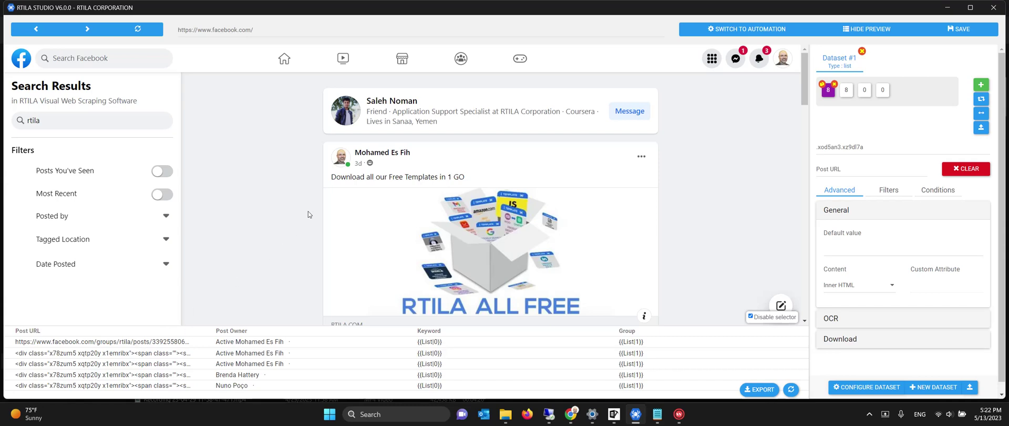
pyautogui.scroll(-5, 308, 211)
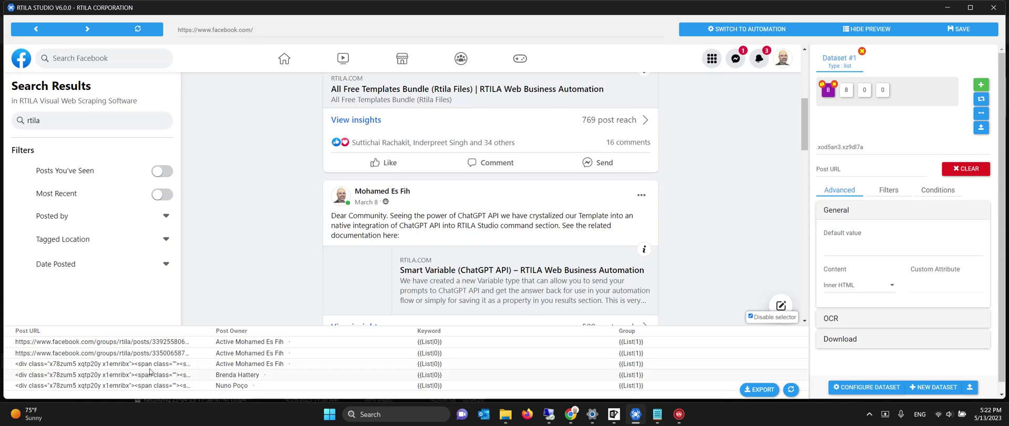
pyautogui.scroll(-4, 260, 234)
pyautogui.scroll(-1, 266, 231)
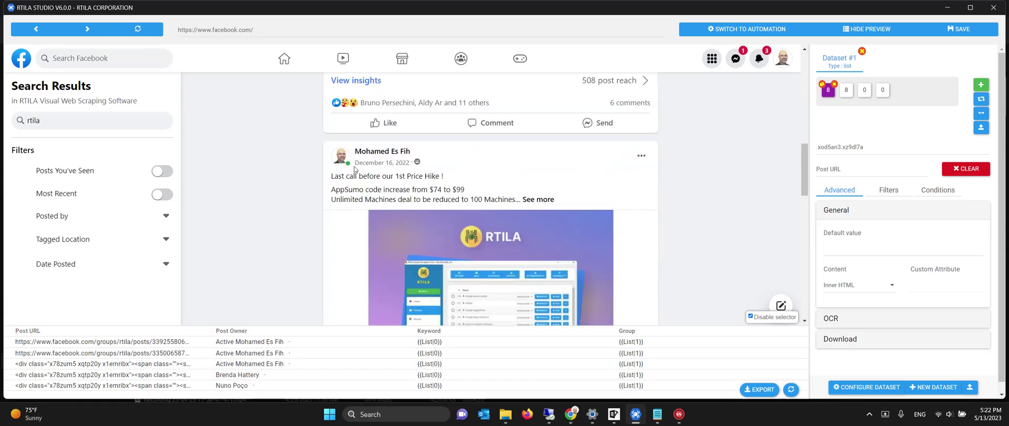
pyautogui.moveTo(367, 165)
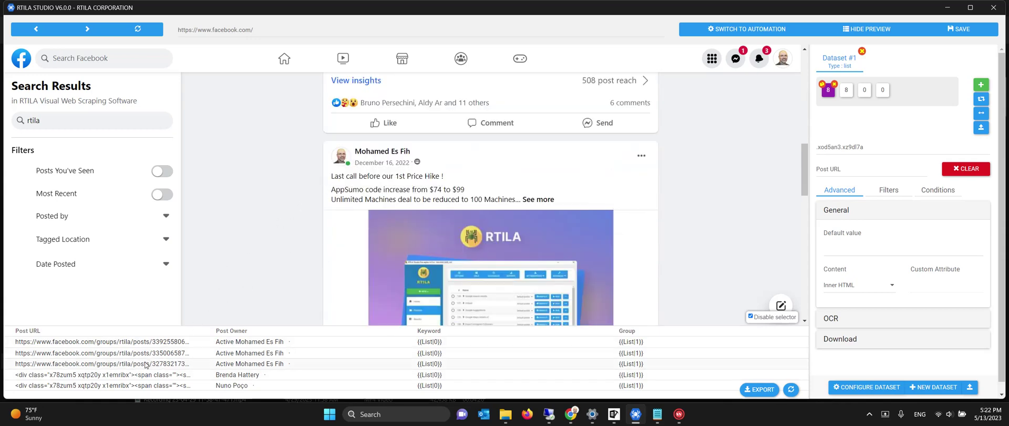
# Step: Re-enable element picking and edit the Hover mouse over results CSS selector to match five post dates
pyautogui.click(746, 29)
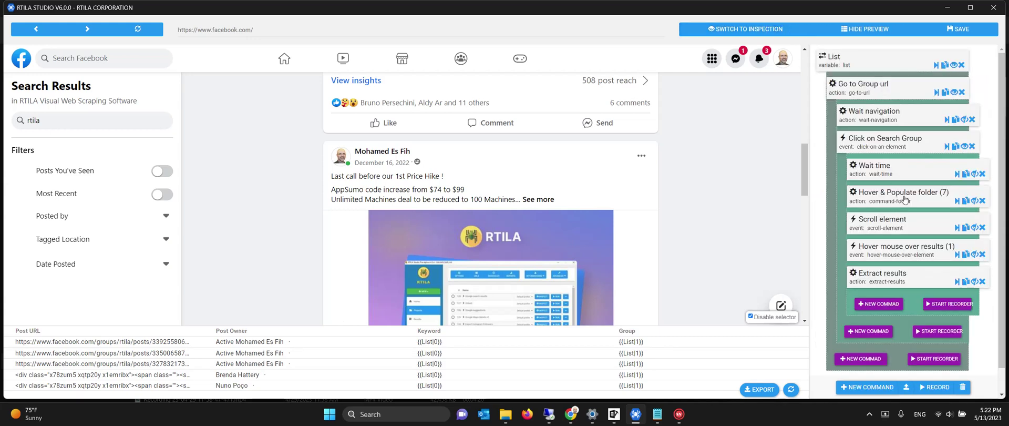
pyautogui.click(896, 251)
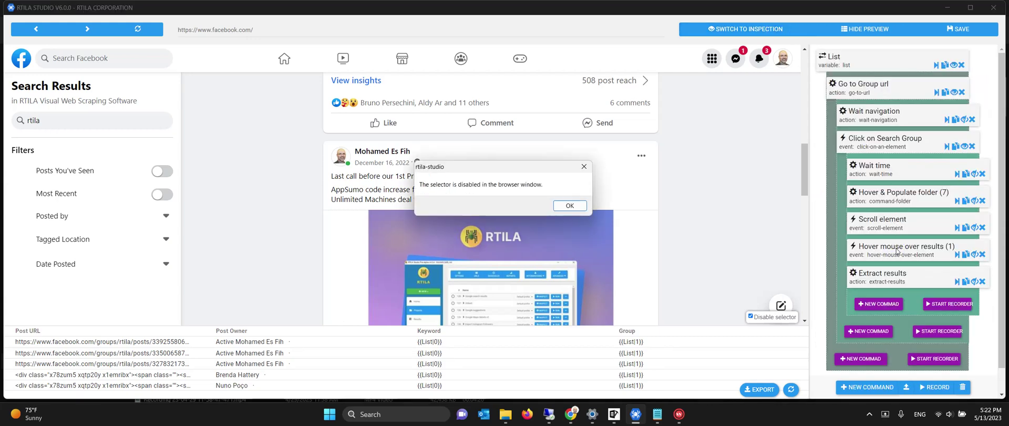
pyautogui.click(577, 205)
pyautogui.click(750, 316)
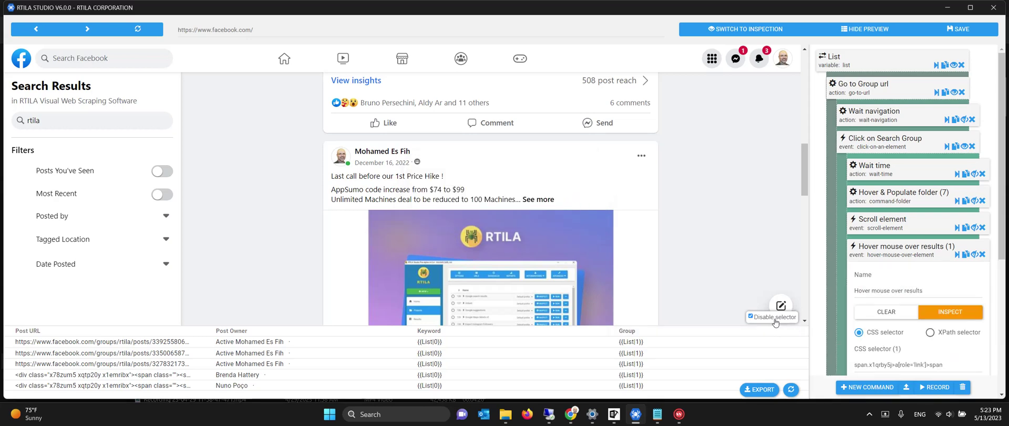
pyautogui.scroll(-3, 920, 258)
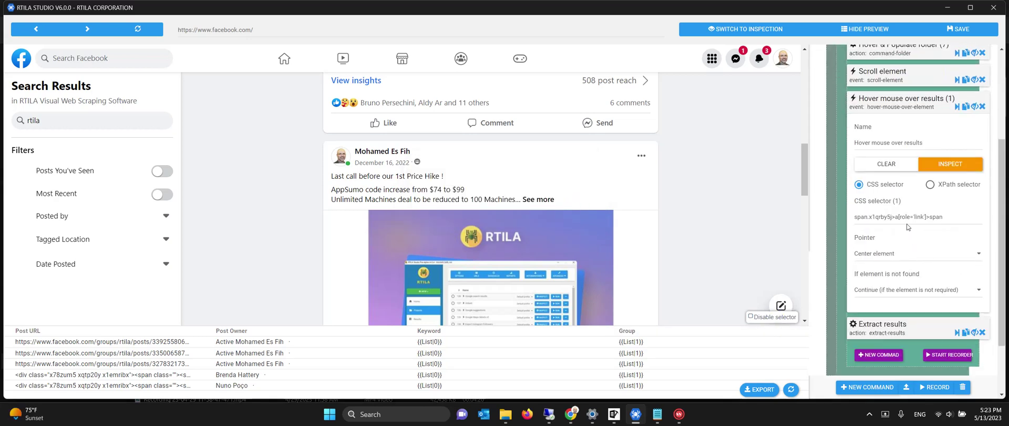
pyautogui.tripleClick(907, 217)
pyautogui.press('End')
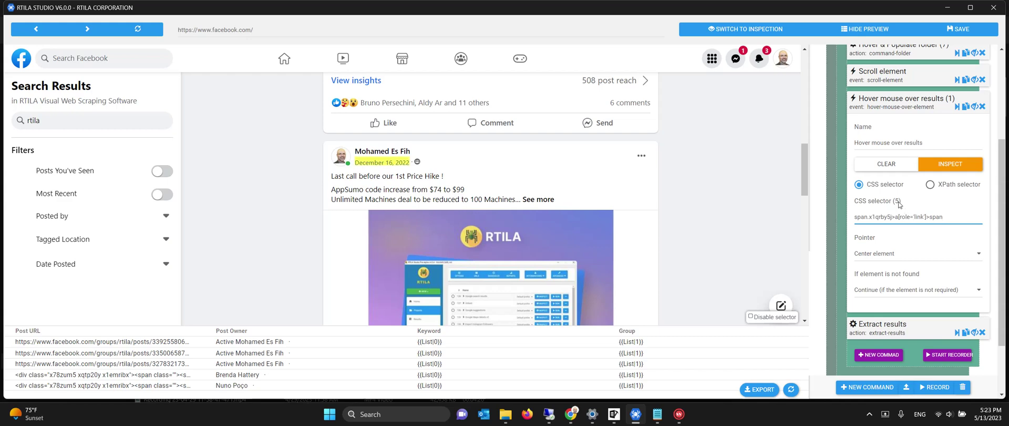
pyautogui.scroll(4, 752, 201)
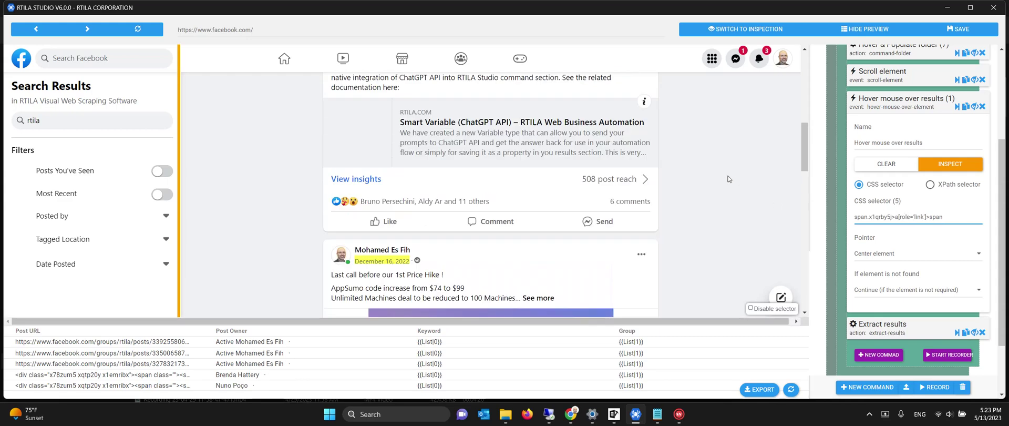
pyautogui.scroll(-5, 735, 187)
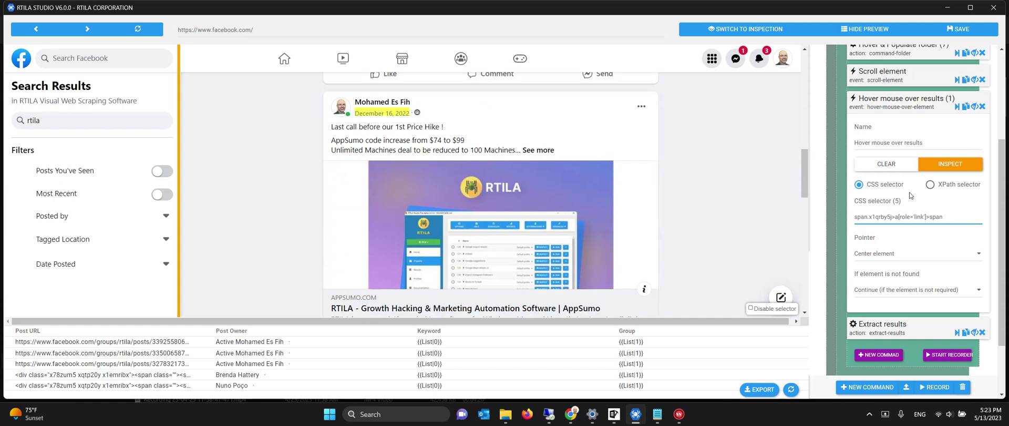
pyautogui.click(915, 105)
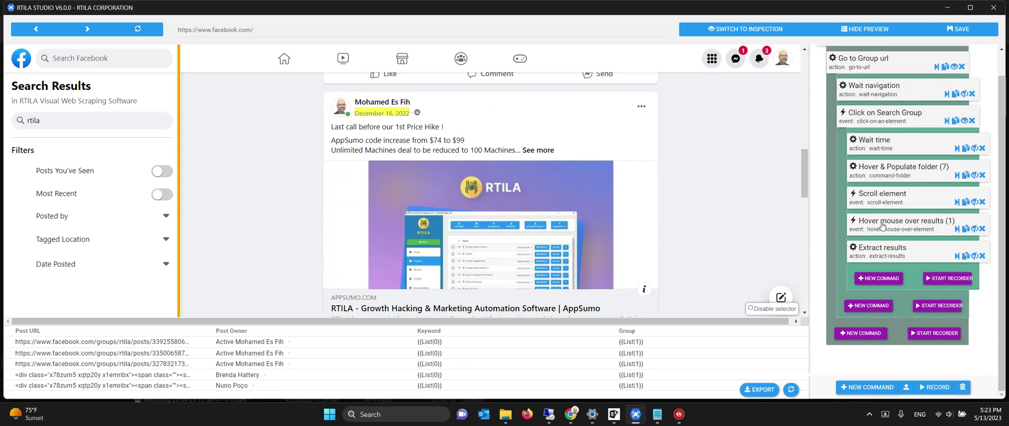
# Step: Expand Hover mouse over results to inspect its nested Wait time step
pyautogui.click(974, 229)
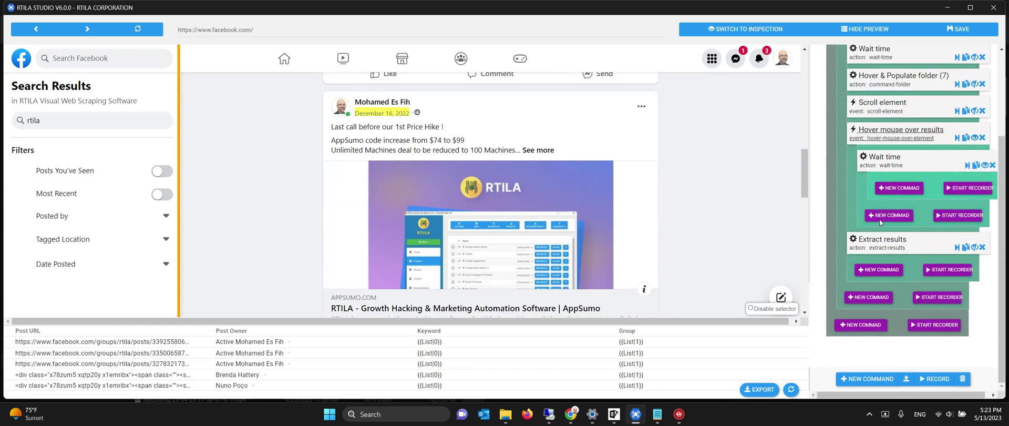
pyautogui.click(897, 161)
pyautogui.click(897, 161)
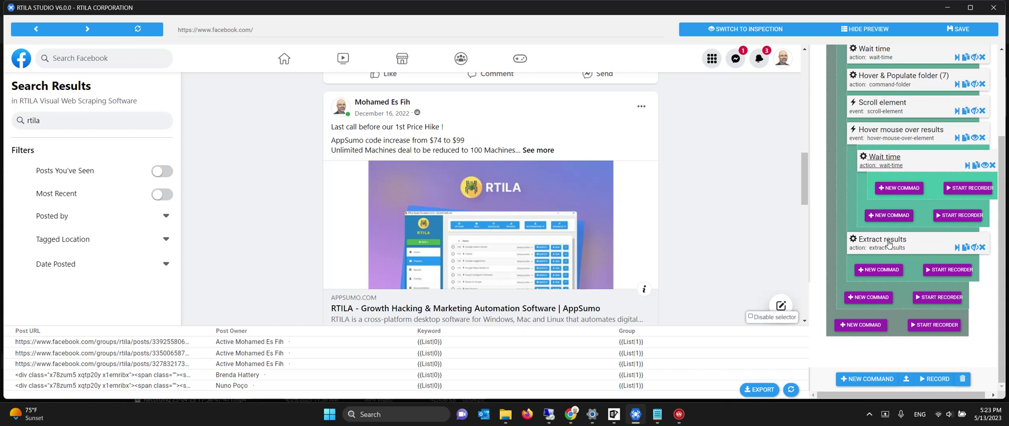
# Step: Review the List variable's values and save the automation
pyautogui.scroll(3, 888, 243)
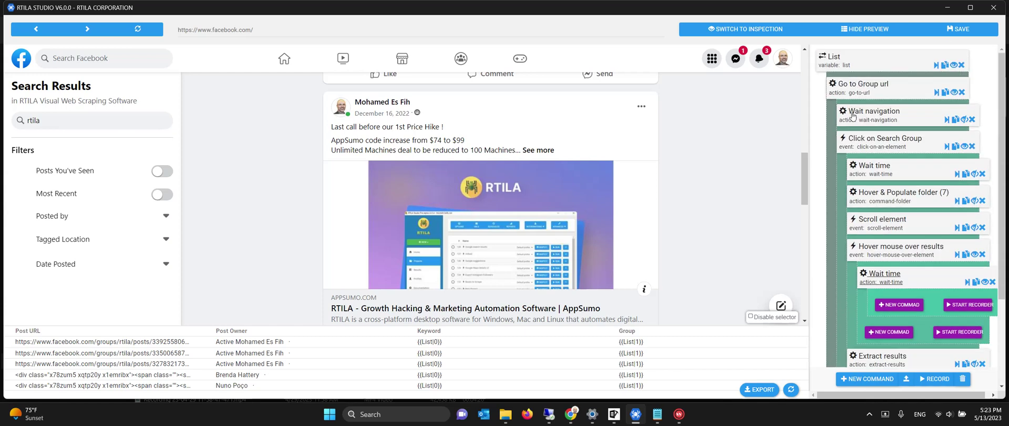
pyautogui.click(841, 68)
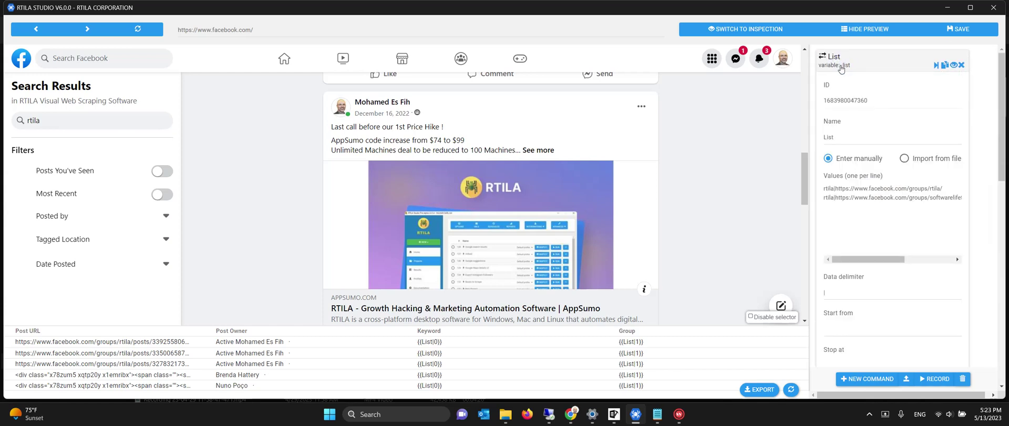
pyautogui.doubleClick(868, 199)
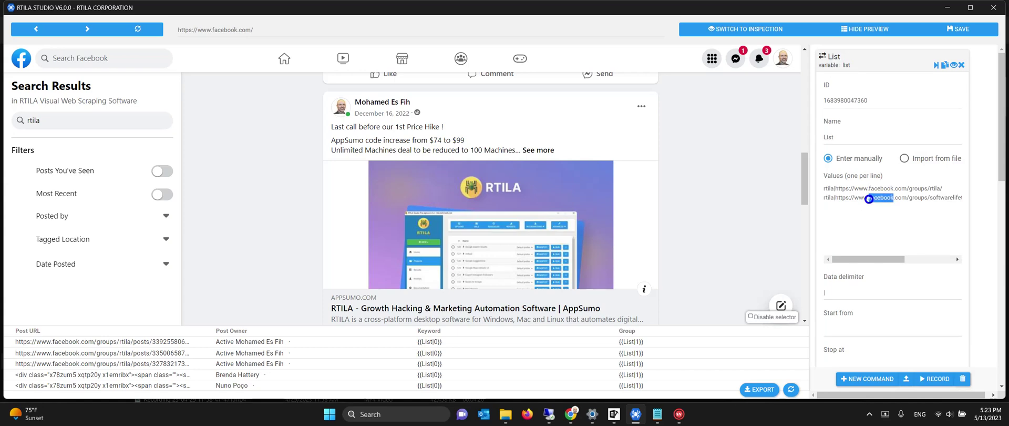
pyautogui.click(823, 64)
pyautogui.click(969, 32)
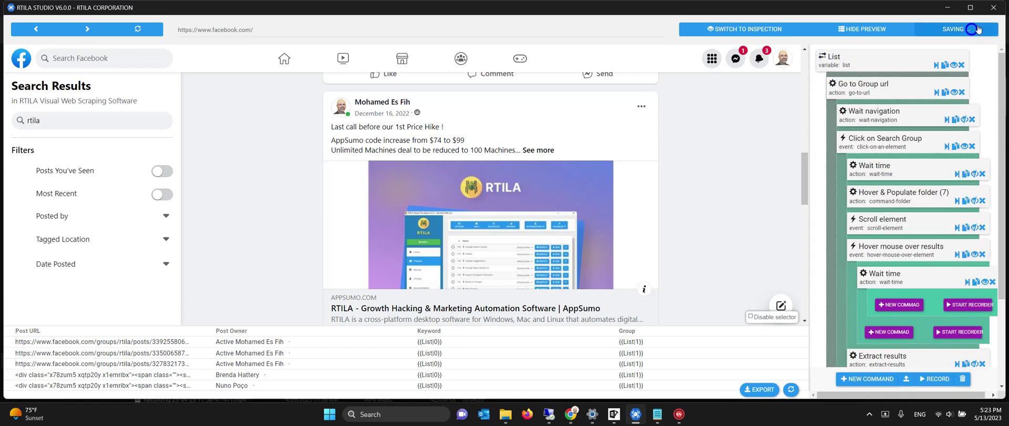
# Step: Run the PT-FACEBOOK-Groups-Search-Keywords-Posts project from RTILA Studio's project list
pyautogui.click(991, 9)
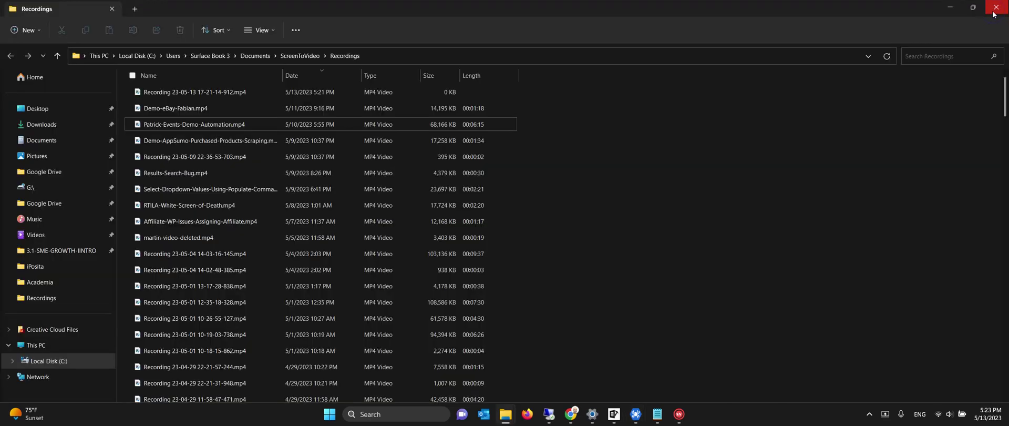
pyautogui.click(635, 413)
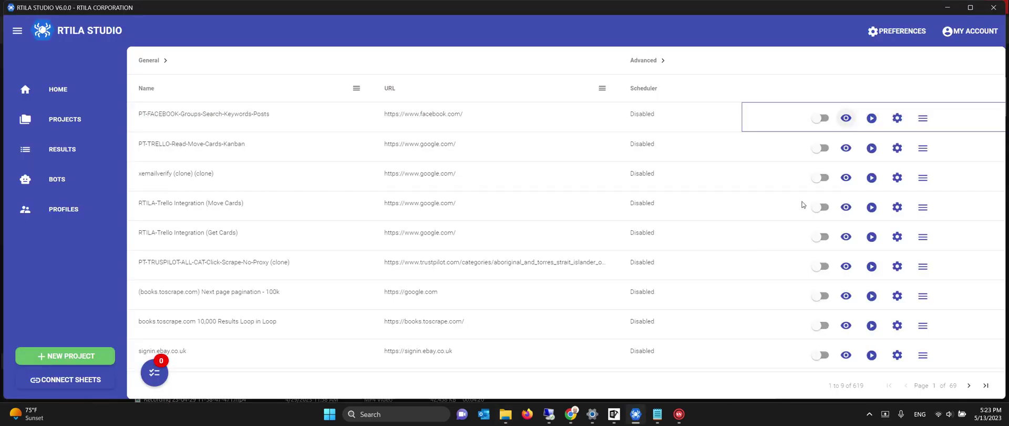
pyautogui.click(872, 117)
pyautogui.click(892, 118)
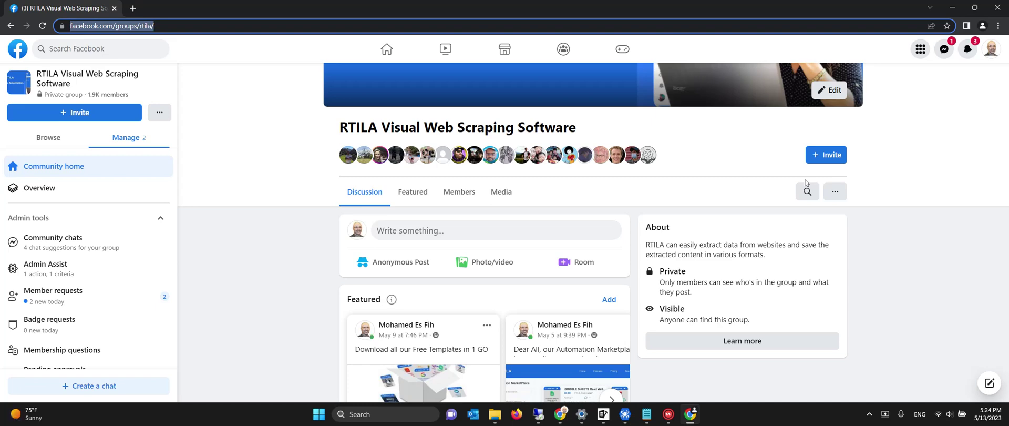
# Step: Search the RTILA Visual Web Scraping Software group for 'rtila', scroll the posts, then return to the queue
pyautogui.click(805, 182)
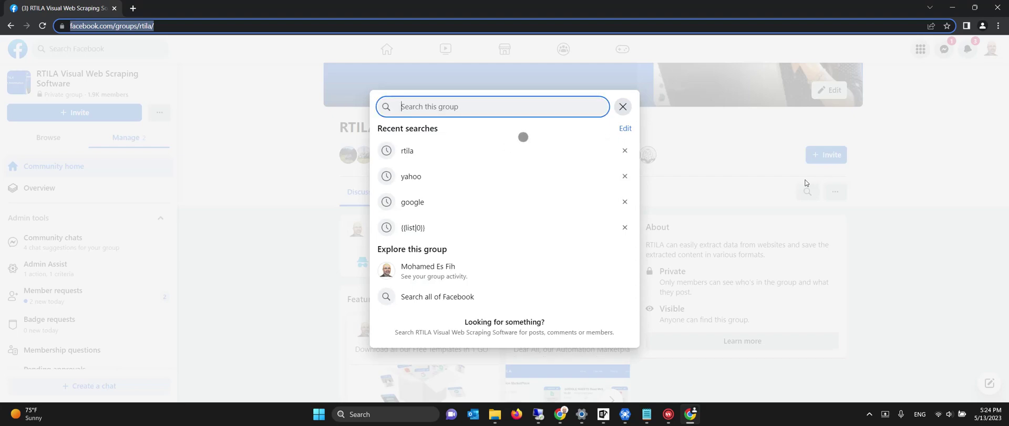
pyautogui.write('rtila')
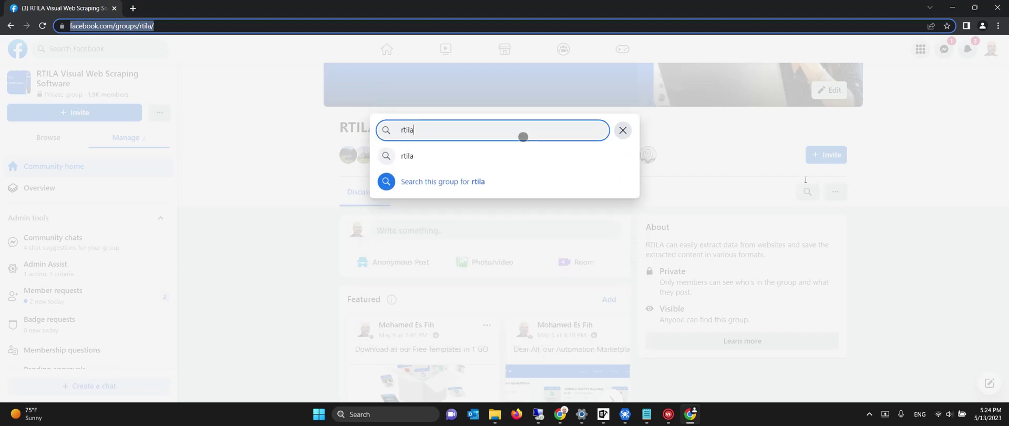
pyautogui.press('Return')
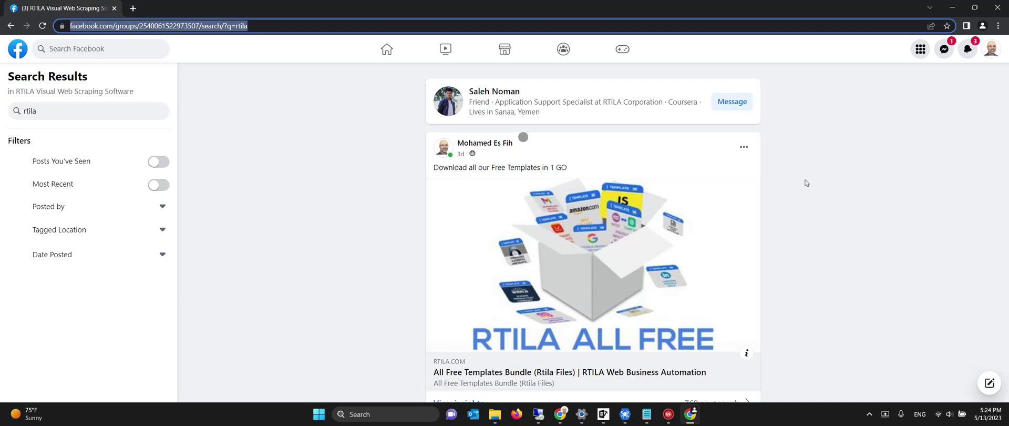
pyautogui.scroll(-10, 805, 182)
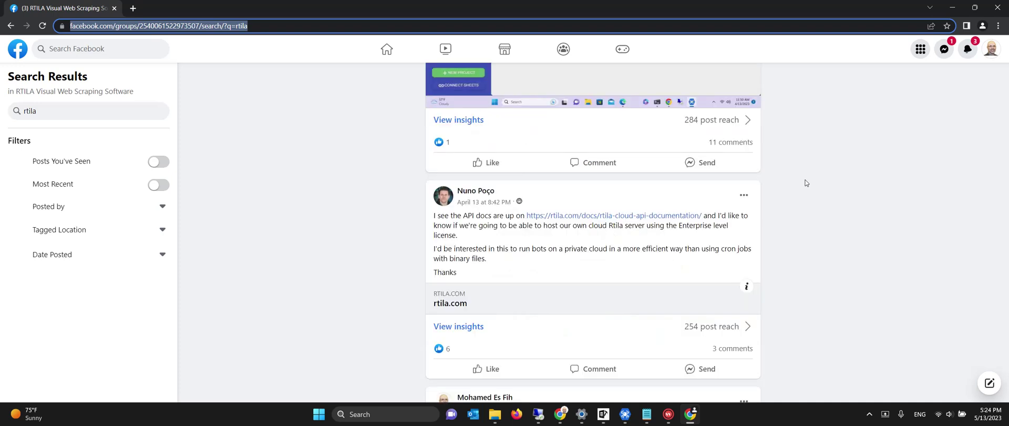
pyautogui.scroll(10, 806, 183)
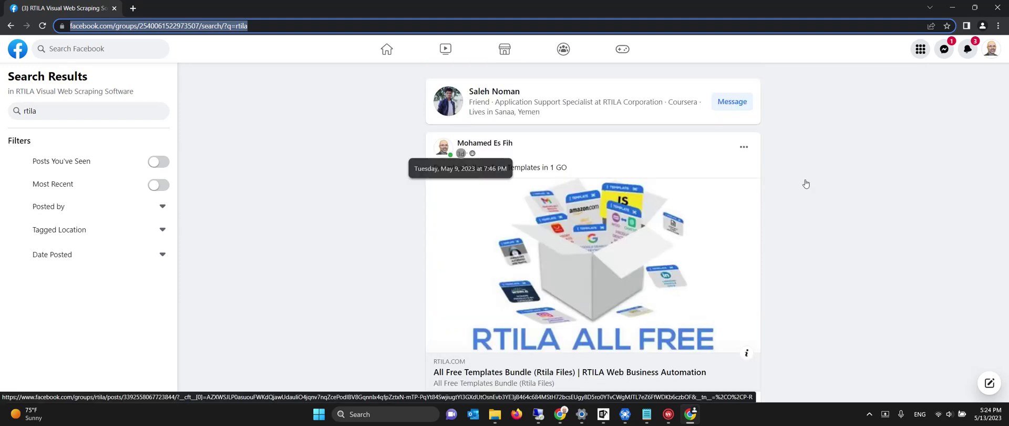
pyautogui.scroll(-5, 805, 183)
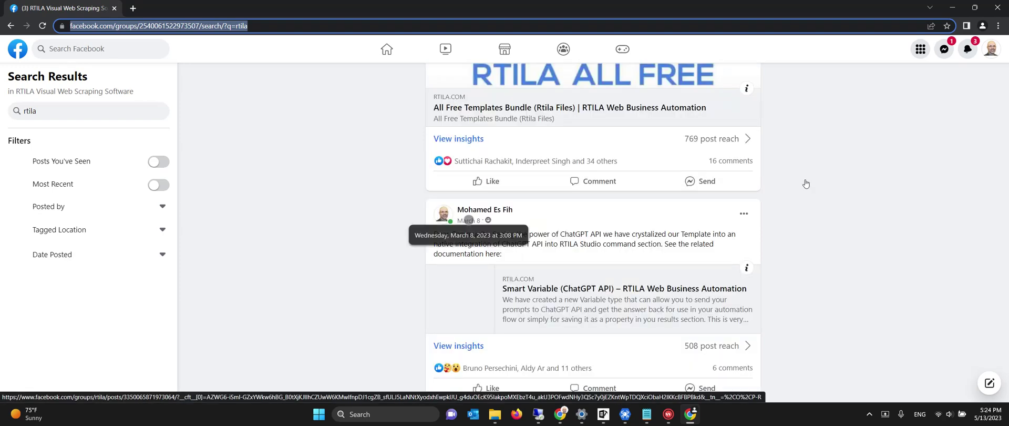
pyautogui.scroll(-4, 805, 183)
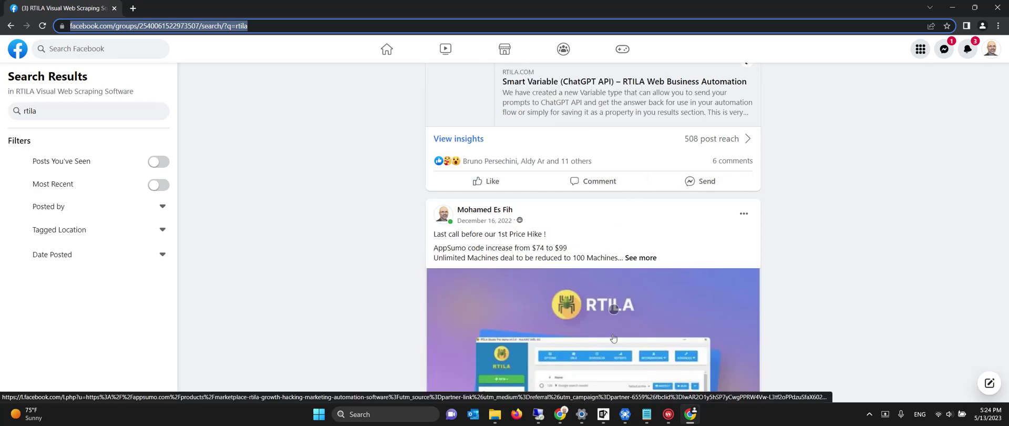
pyautogui.click(625, 413)
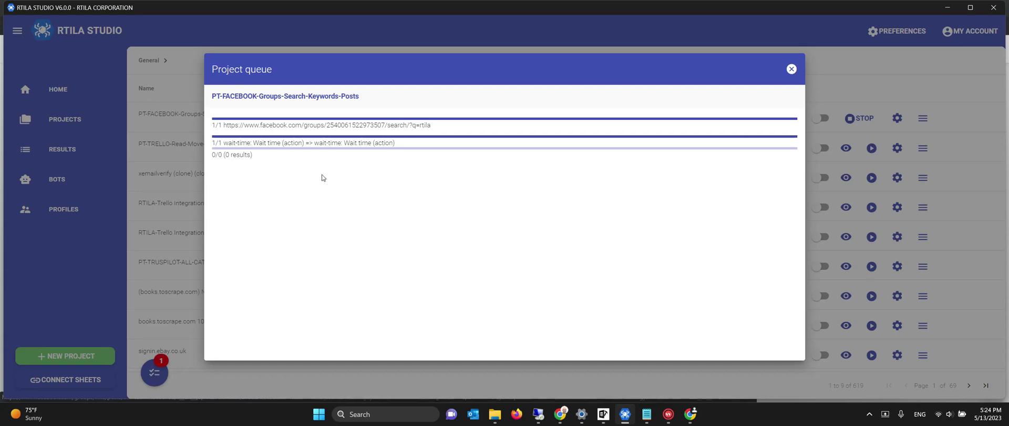
# Step: Minimize RTILA Studio to watch the run collect 11 results and load the SaaS Lifetime Deals group
pyautogui.click(625, 418)
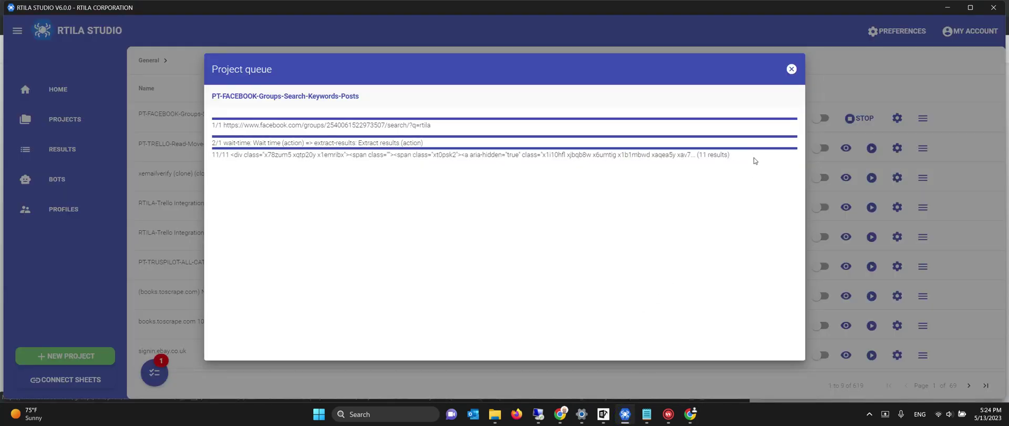
pyautogui.click(625, 415)
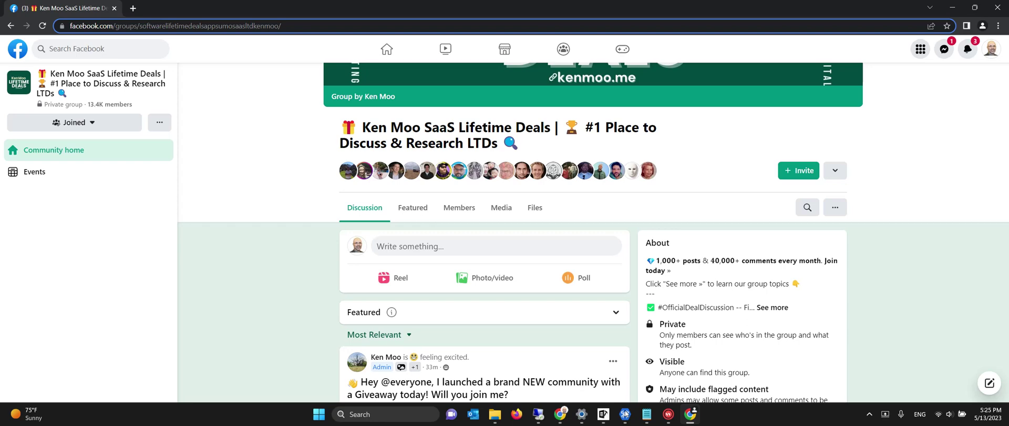
# Step: Search the SaaS Lifetime Deals group for 'rtila' and scroll through the matching posts
pyautogui.press('/')
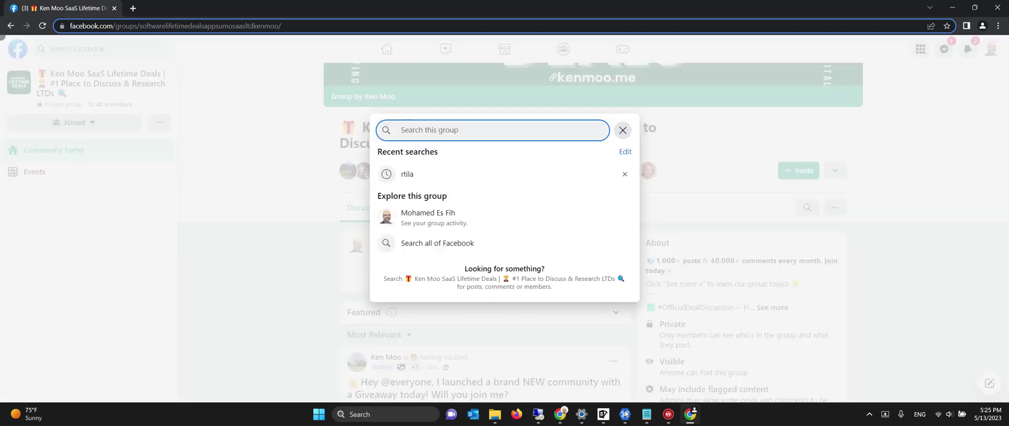
pyautogui.write('rtila')
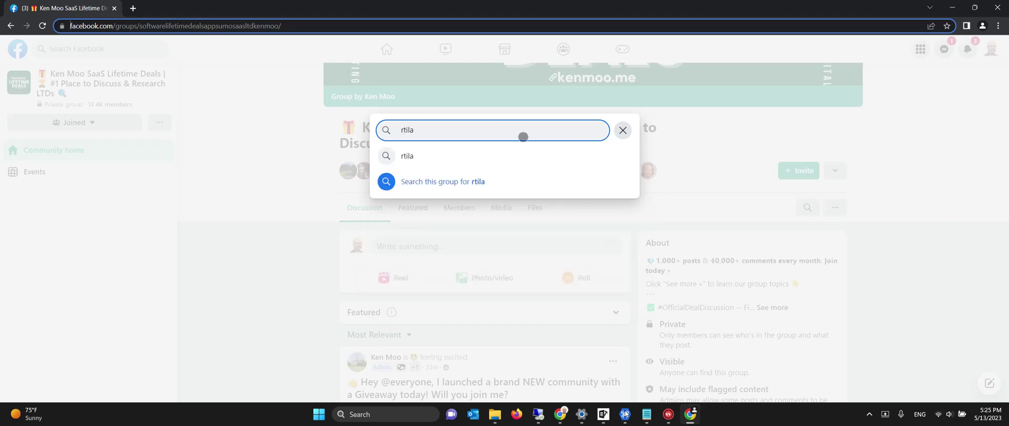
pyautogui.press('Return')
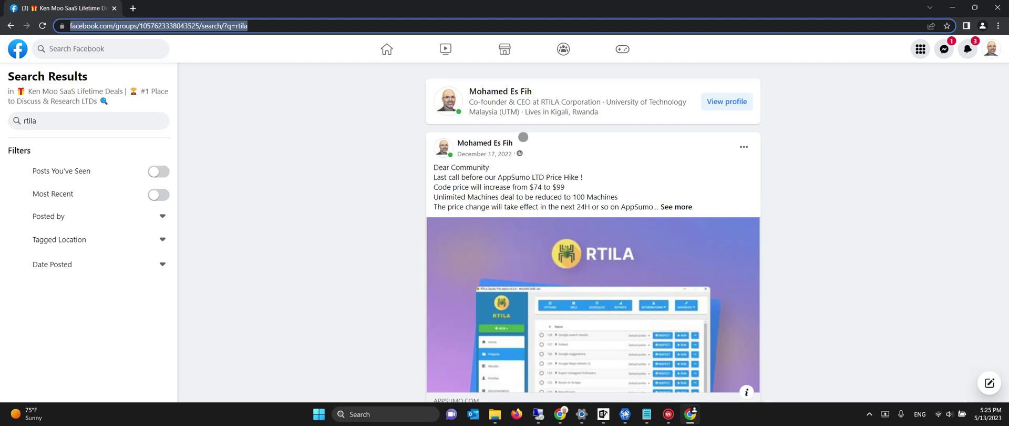
pyautogui.scroll(-8, 522, 137)
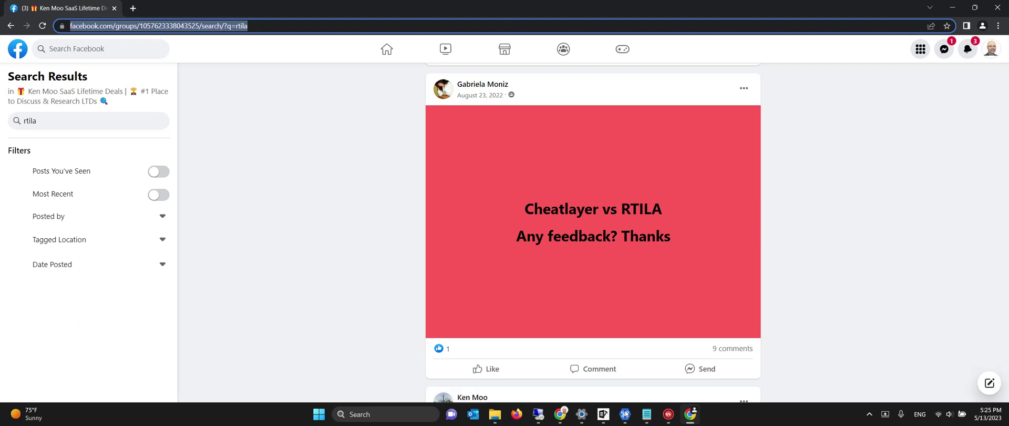
pyautogui.scroll(8, 484, 153)
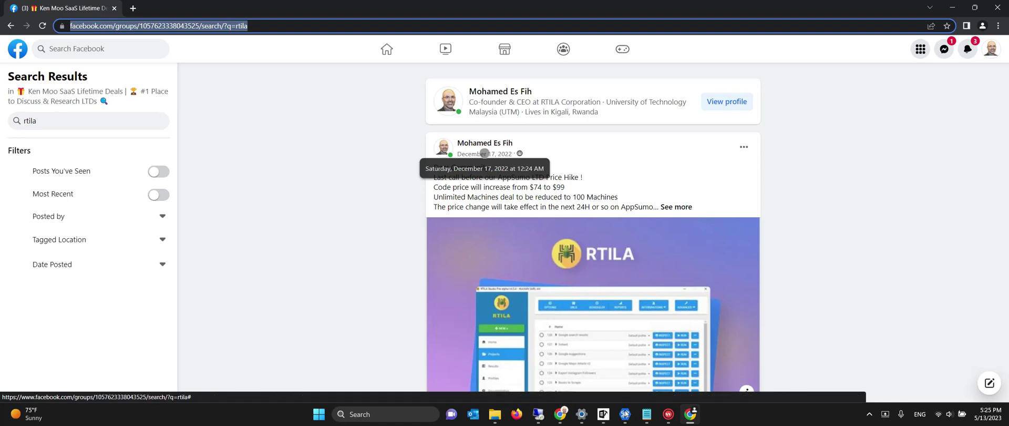
pyautogui.scroll(-6, 483, 219)
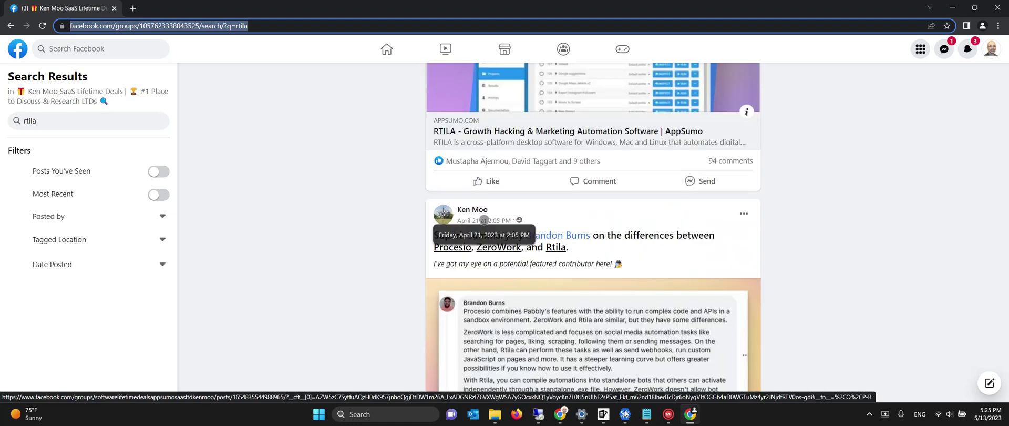
pyautogui.scroll(-5, 484, 219)
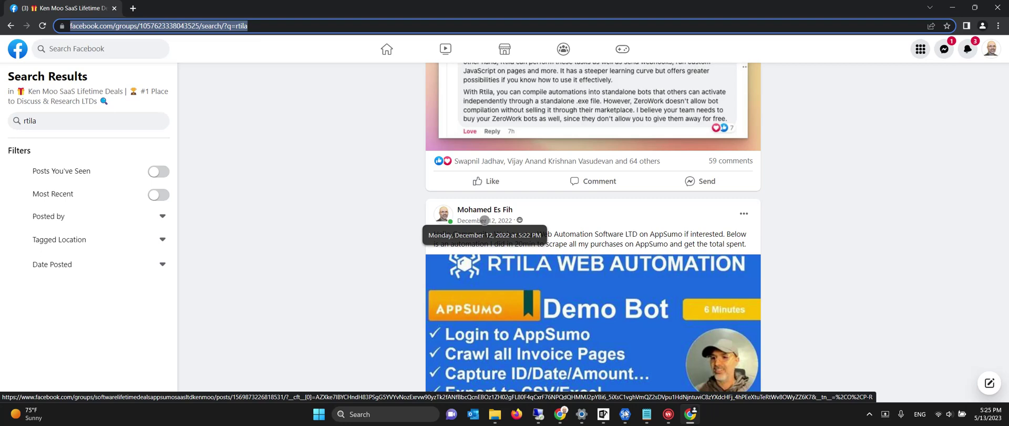
pyautogui.scroll(-5, 484, 220)
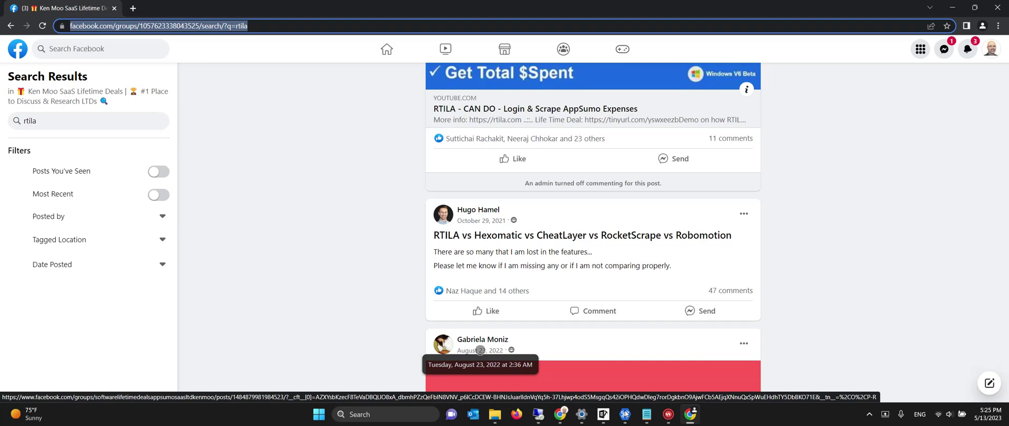
pyautogui.scroll(-5, 479, 349)
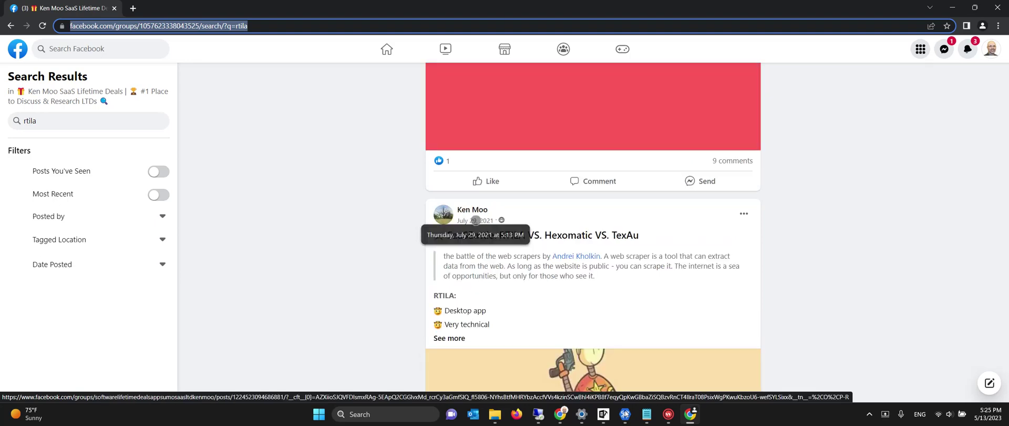
pyautogui.scroll(-6, 475, 220)
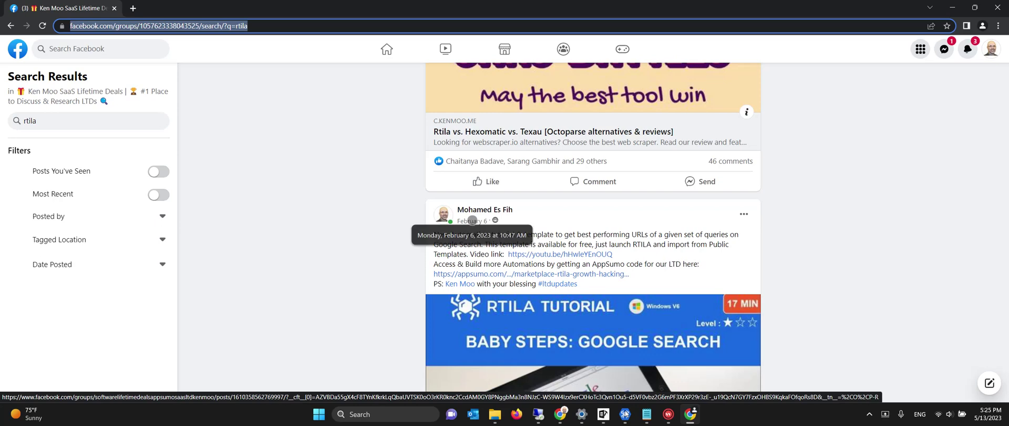
pyautogui.scroll(-6, 471, 221)
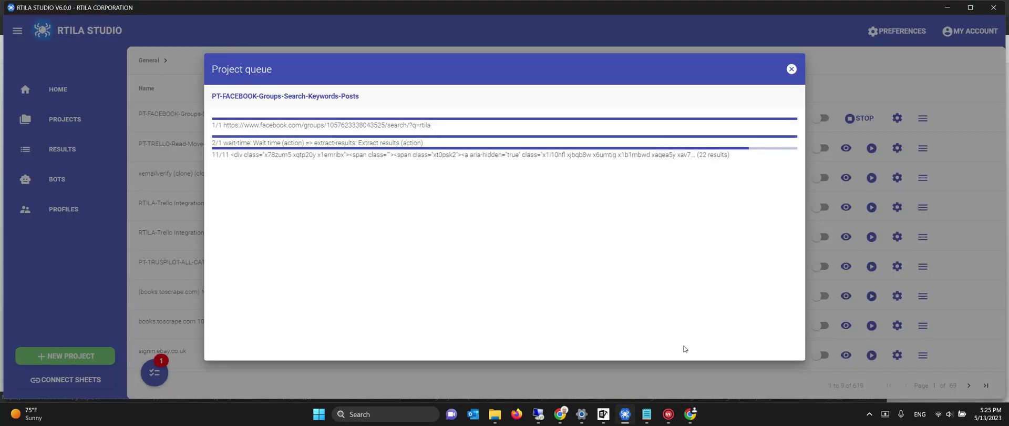
# Step: Preview the latest run's 22 results and widen the Post URL and Group columns
pyautogui.click(792, 70)
pyautogui.click(67, 147)
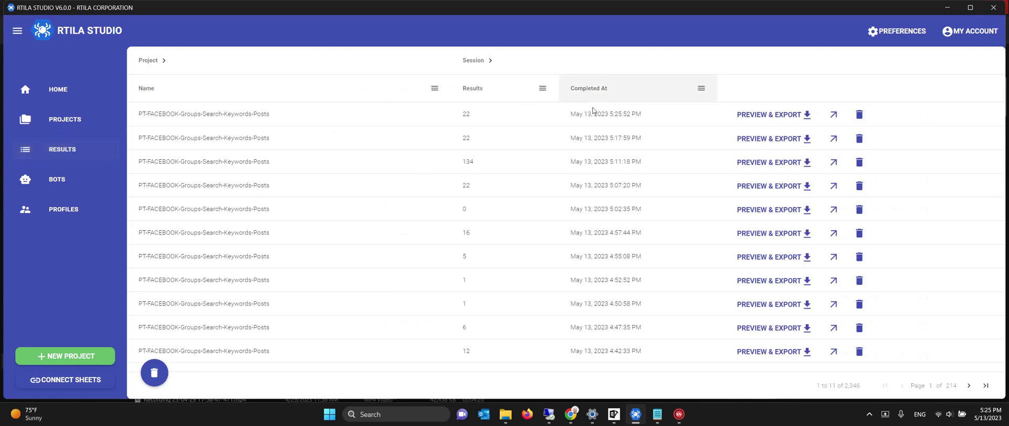
pyautogui.click(756, 121)
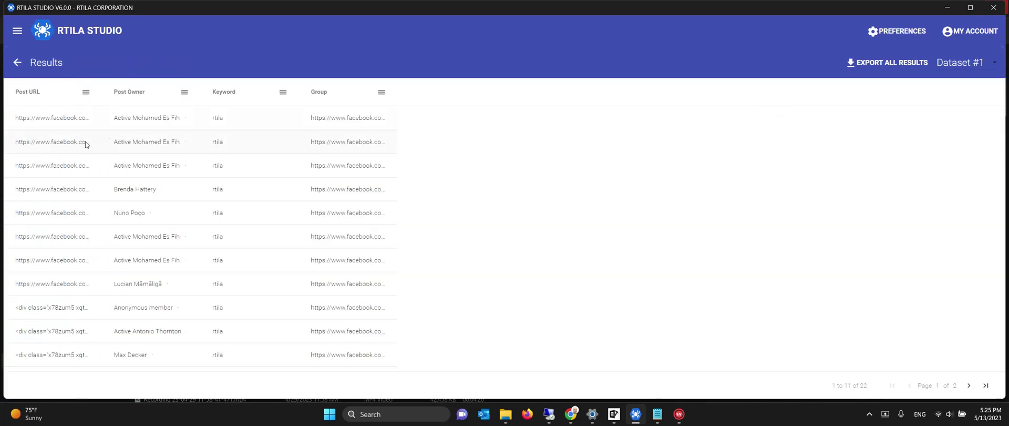
pyautogui.moveTo(103, 96); pyautogui.dragTo(331, 92)
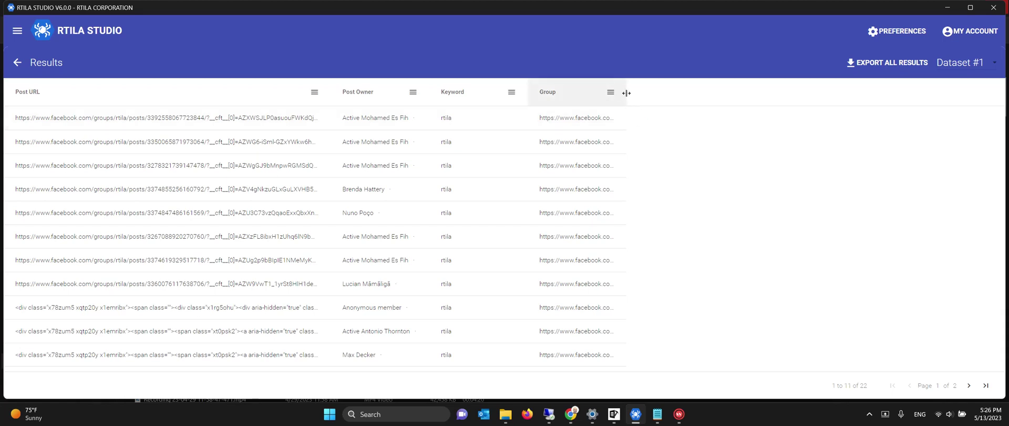
pyautogui.moveTo(626, 94); pyautogui.dragTo(741, 97)
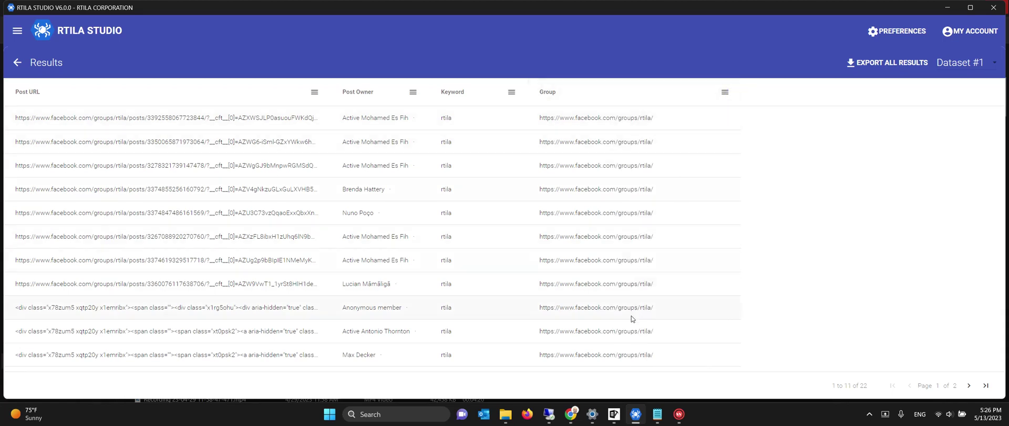
# Step: View the second page of results, then return to the saved results list with the 22-result run
pyautogui.click(969, 387)
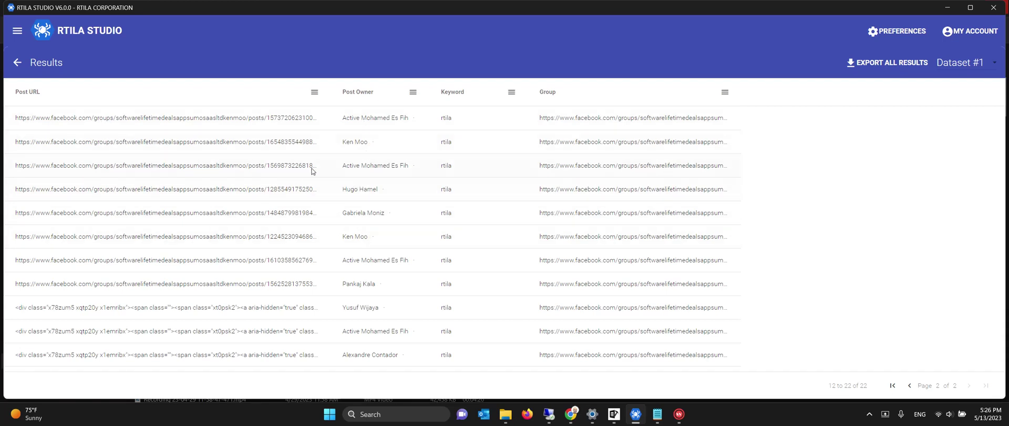
pyautogui.click(17, 64)
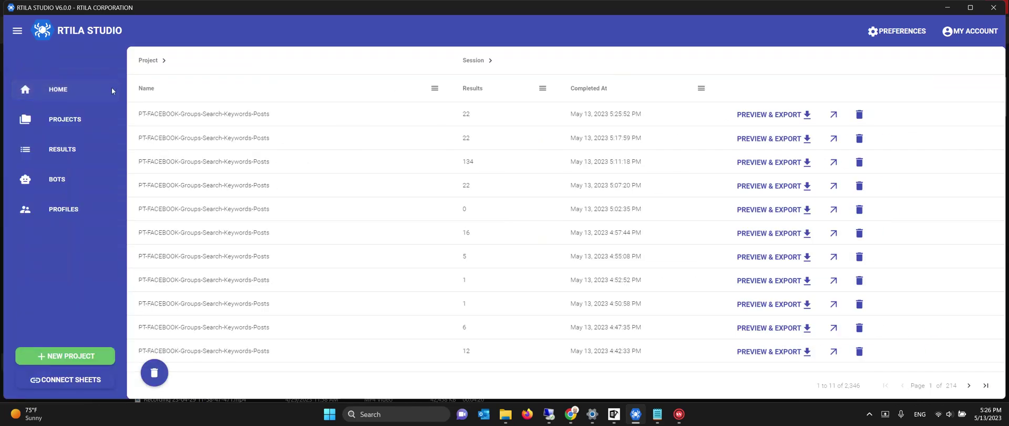